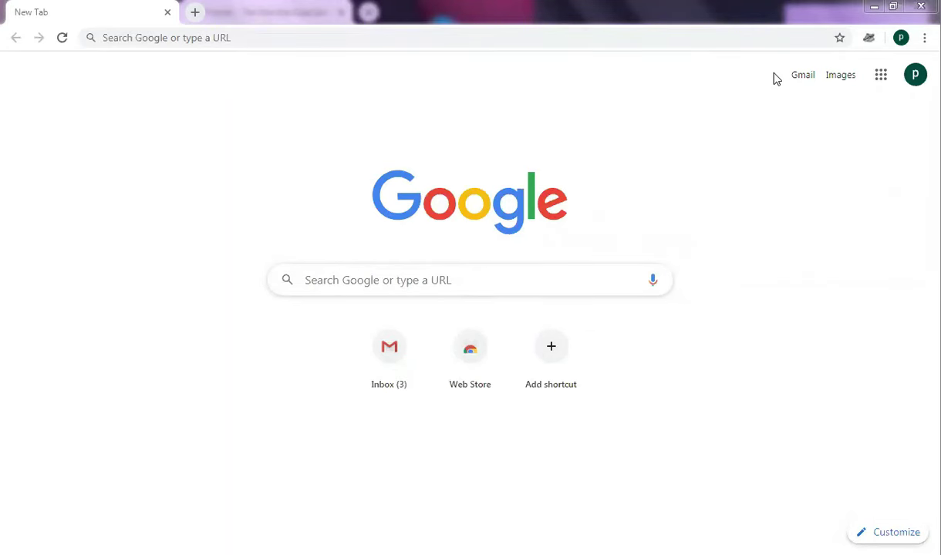
- Open Google Calendar from the Google apps list
left_click(884, 86)
left_click(880, 89)
left_click(880, 76)
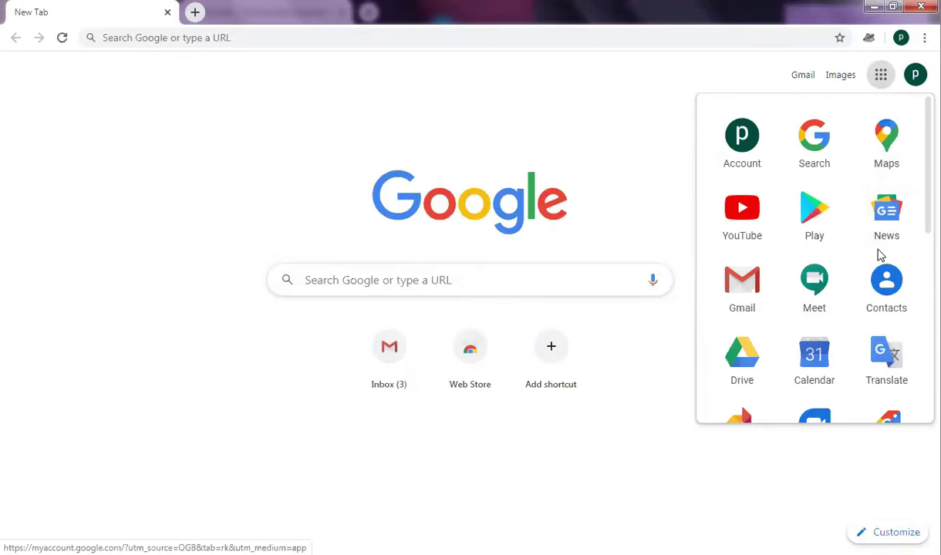
left_click(815, 366)
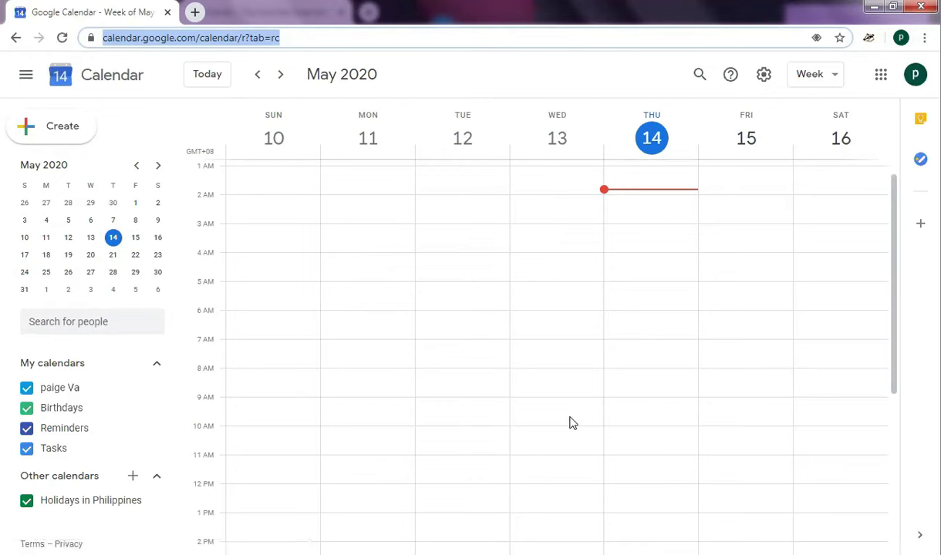
- Collapse and restore the calendar's side panel, and browse the previous and following weeks, returning to the current week
left_click(26, 75)
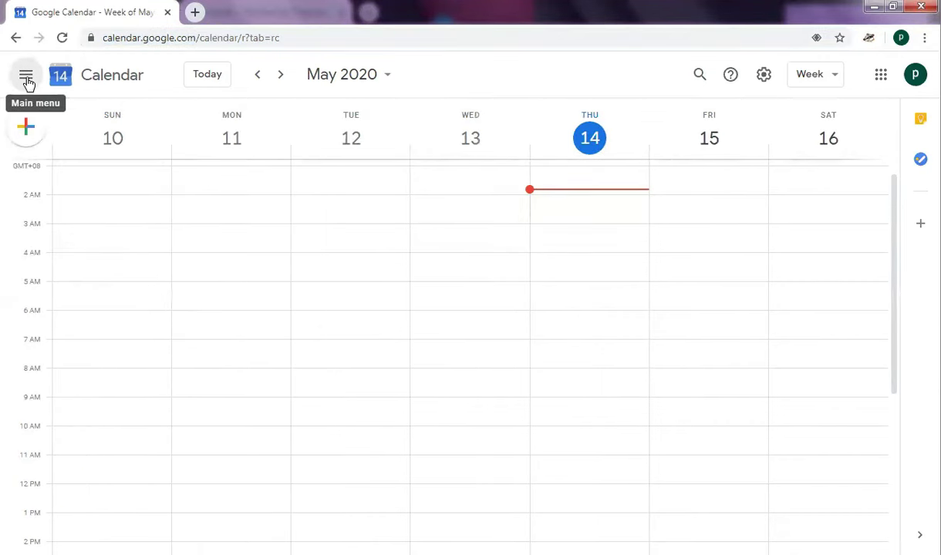
left_click(25, 75)
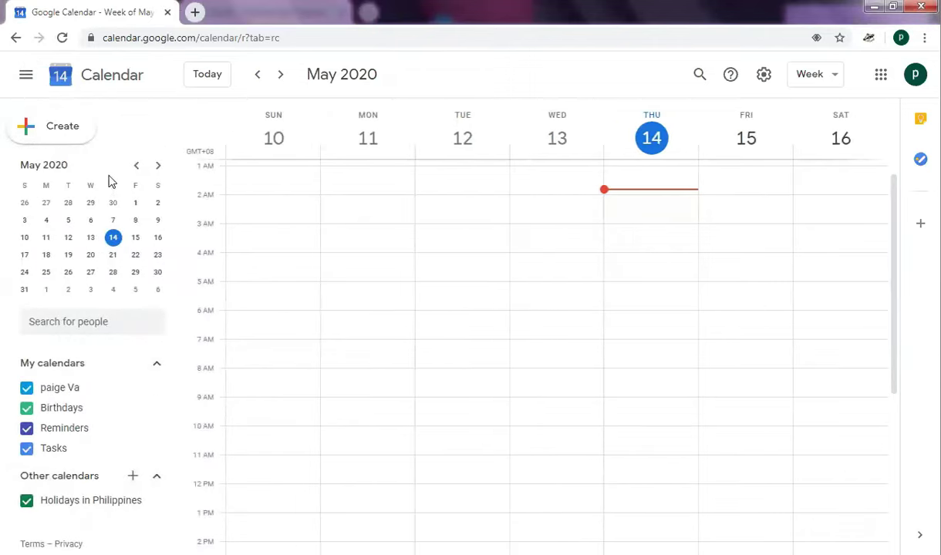
left_click(209, 80)
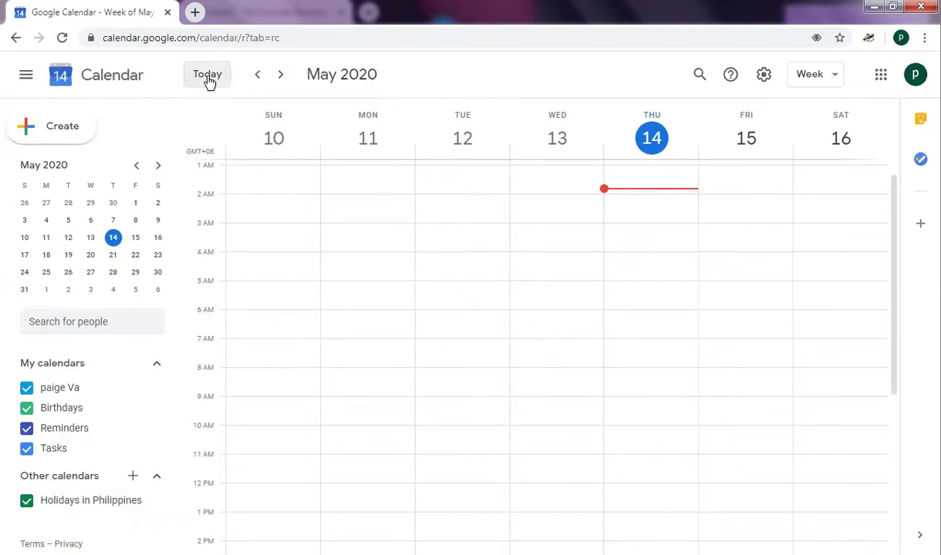
left_click(258, 77)
left_click(281, 77)
left_click(281, 77)
left_click(257, 77)
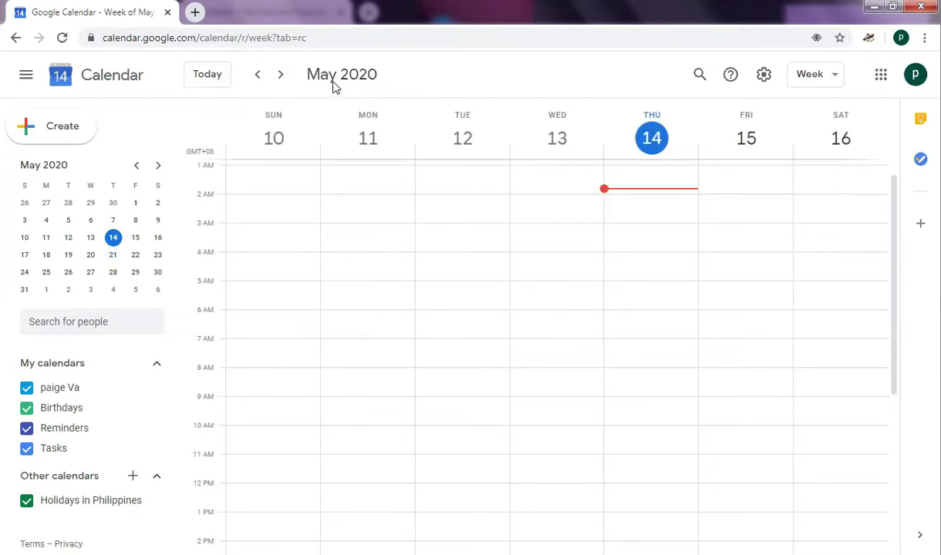
left_click(699, 76)
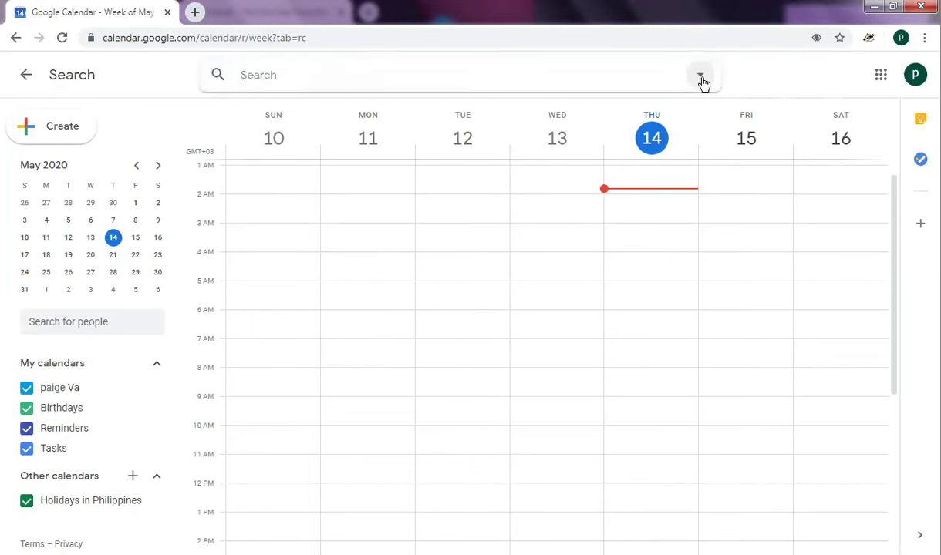
left_click(738, 235)
left_click(738, 233)
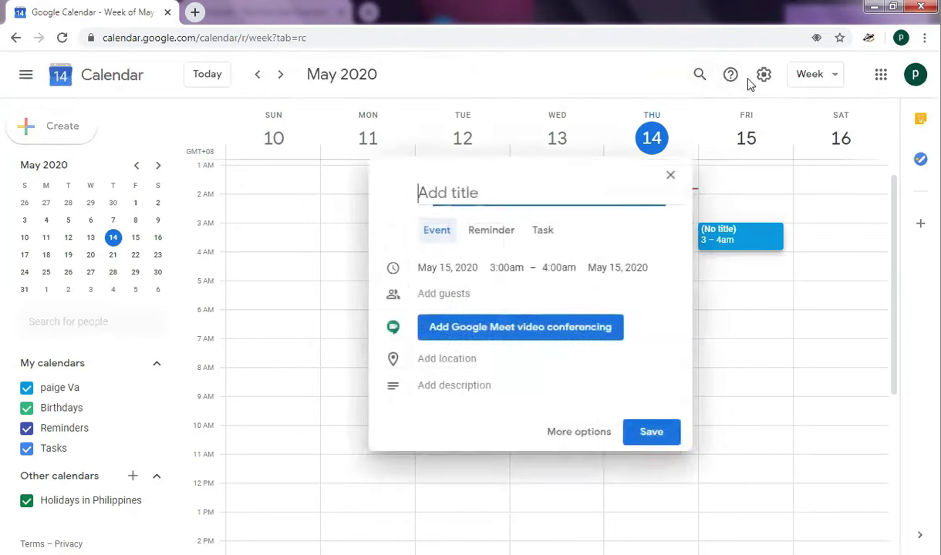
left_click(669, 176)
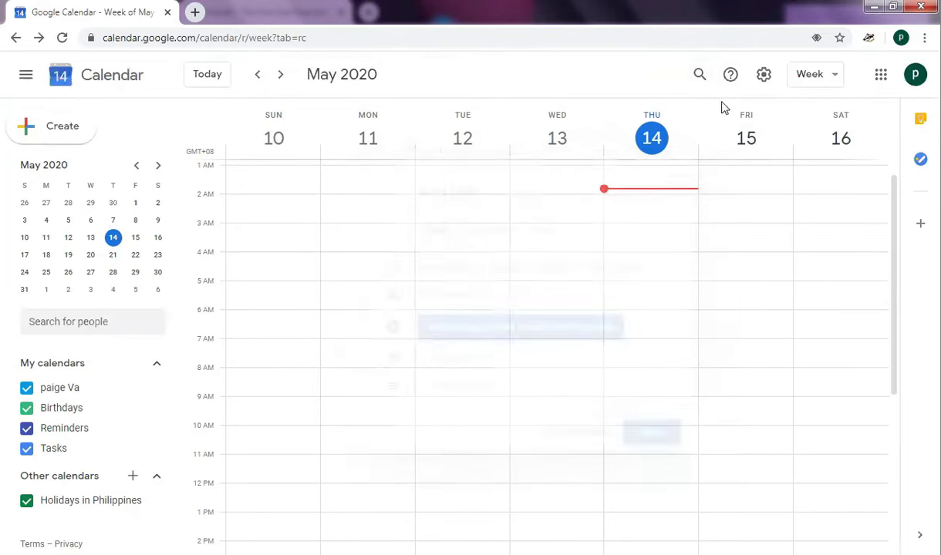
- Review the calendar's settings options and the available view choices without changing the view
left_click(763, 76)
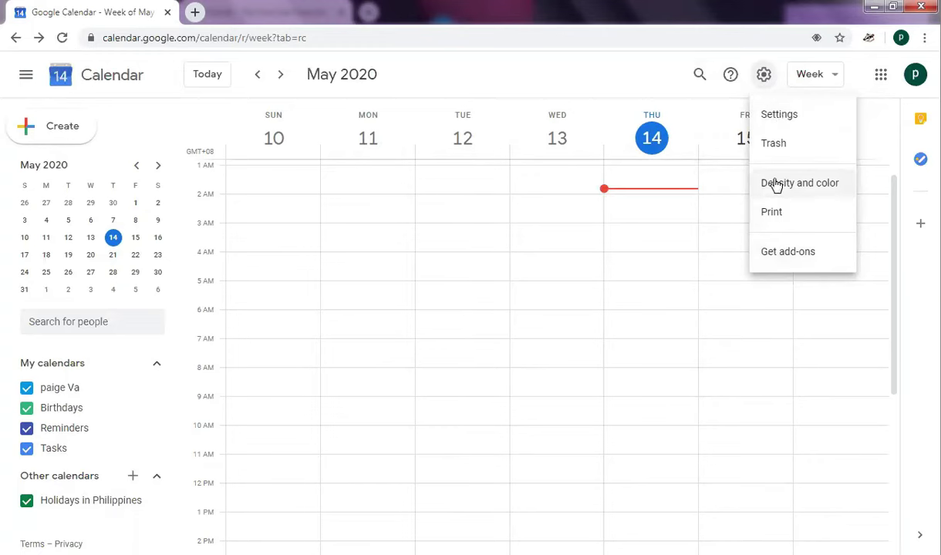
left_click(621, 81)
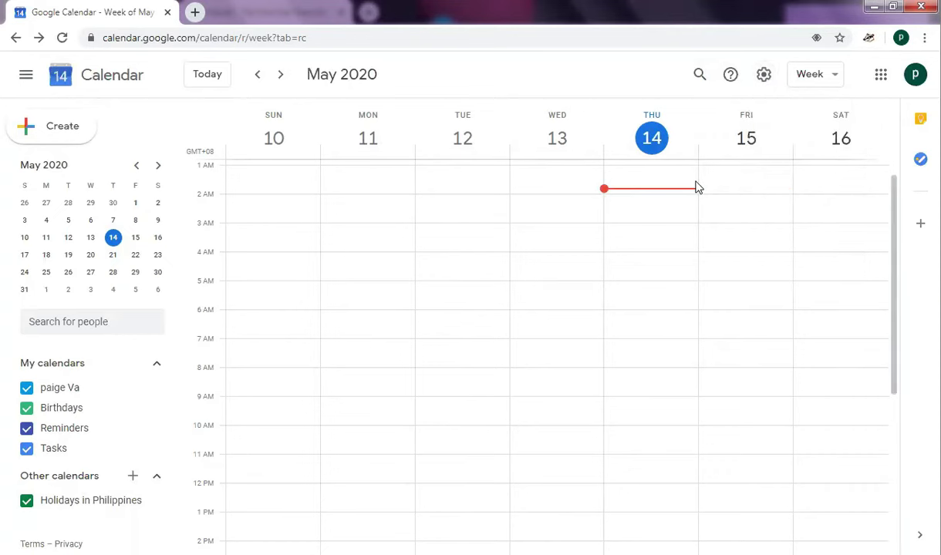
left_click(833, 75)
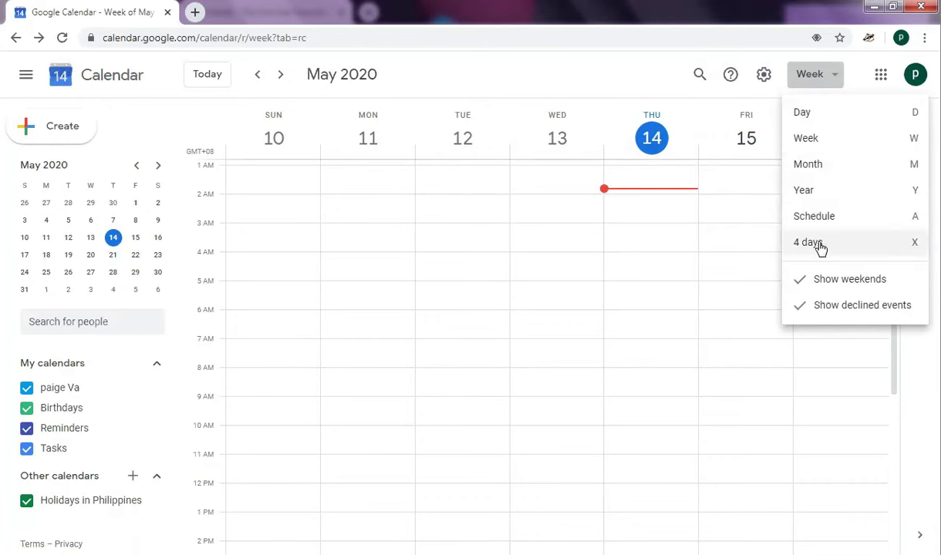
left_click(826, 77)
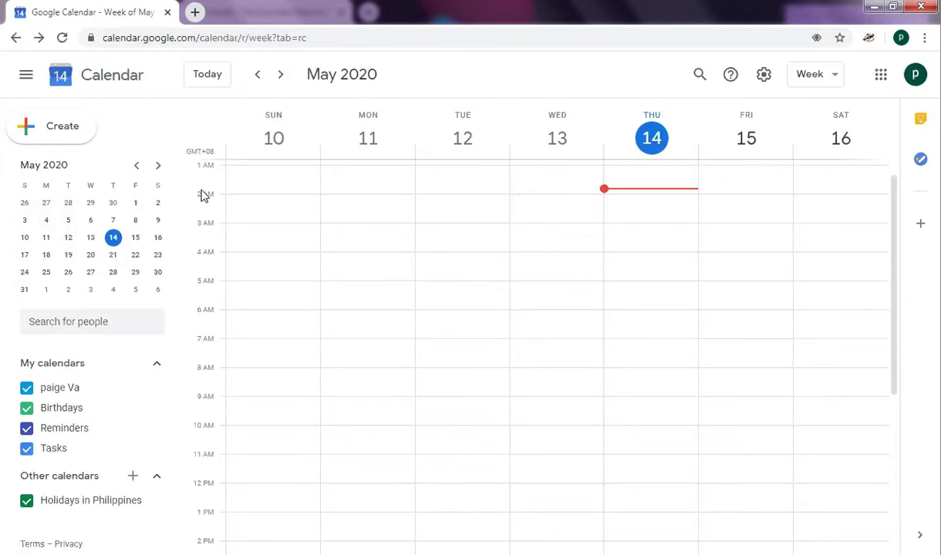
left_click(204, 276)
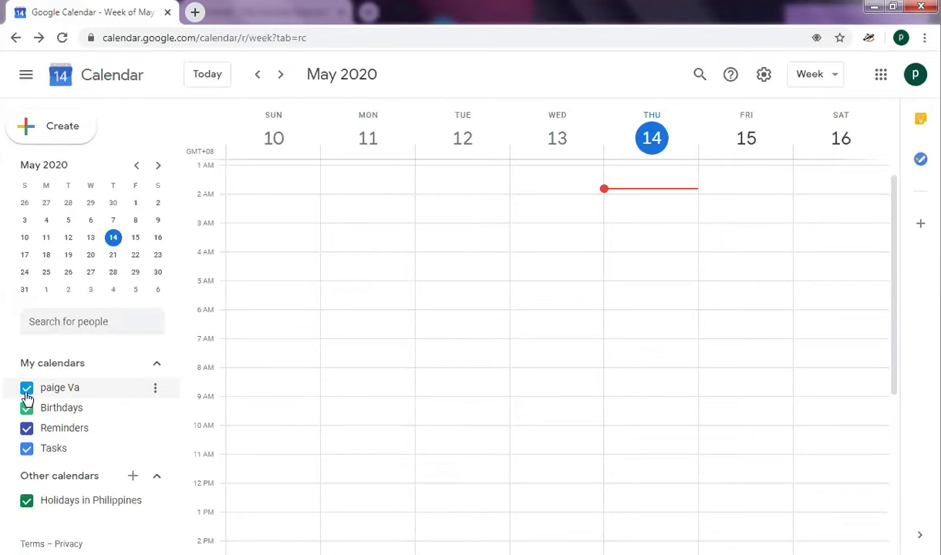
- Toggle the visibility of the personal calendar and the Birthdays calendar off and on again
left_click(27, 389)
left_click(26, 389)
left_click(26, 414)
left_click(27, 417)
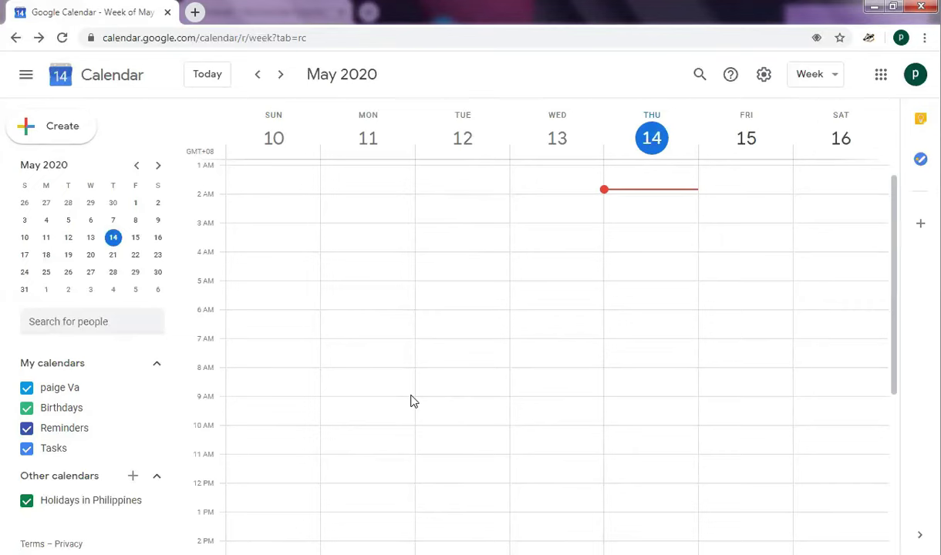
- Create a new calendar event with the title "Monthly Staff Meeting"
left_click(58, 133)
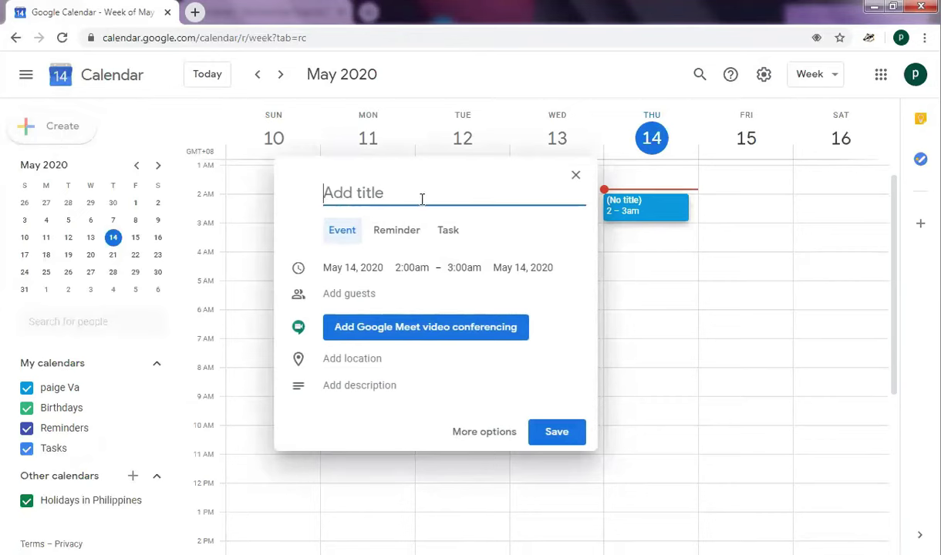
type("W")
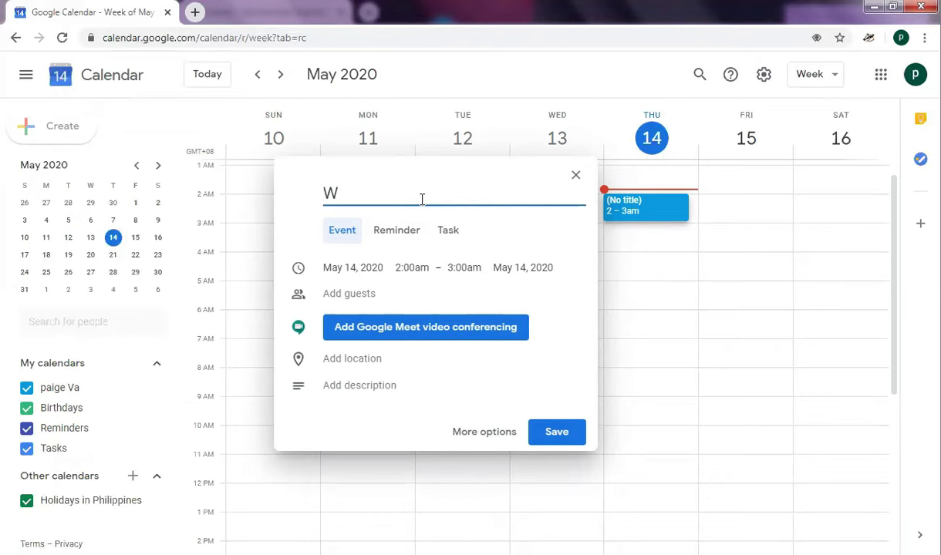
key("BackSpace")
type("Monthl")
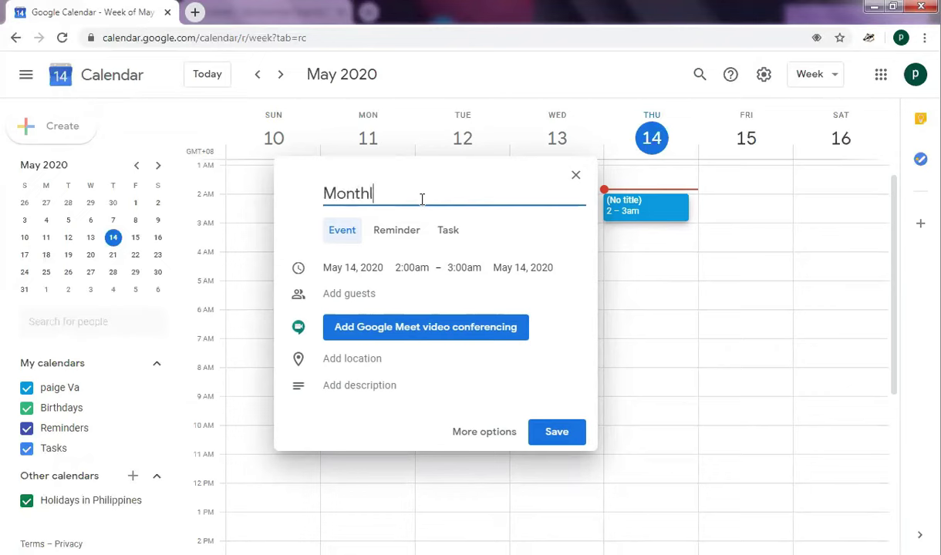
type("y ")
type("Meet")
key("BackSpace")
key("BackSpace")
key("BackSpace")
key("BackSpace")
type("Staff Meeting")
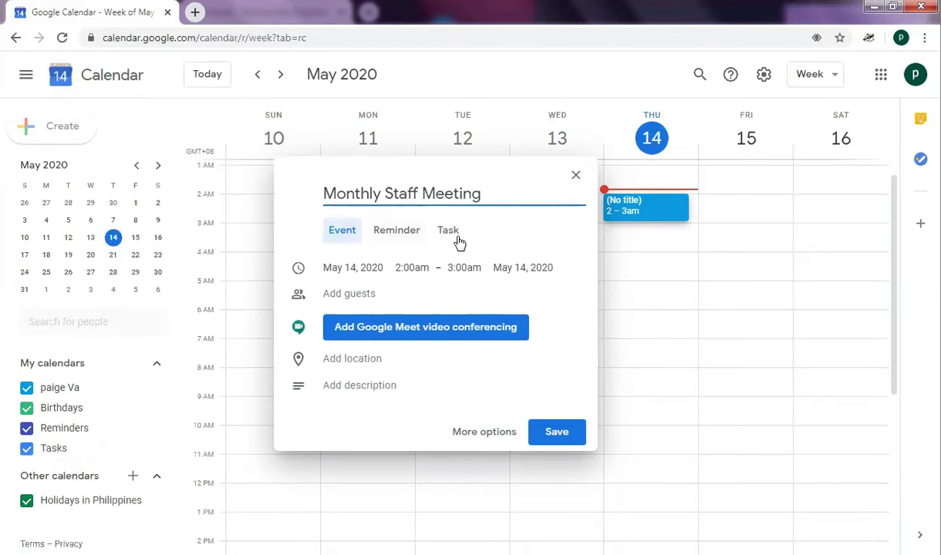
- Examine the Reminder and Task forms, including the reminder's repeat choices, and return the entry to the Event type
left_click(396, 241)
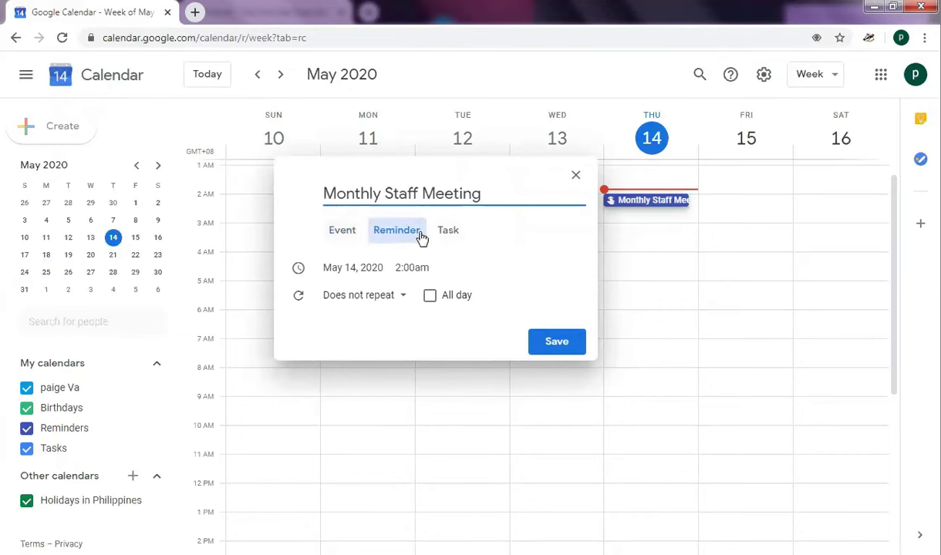
left_click(446, 233)
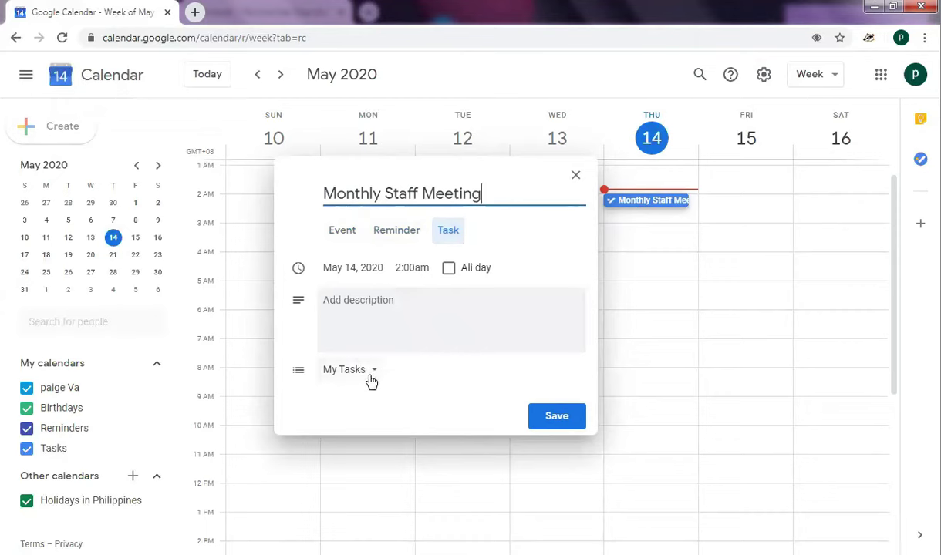
left_click(395, 235)
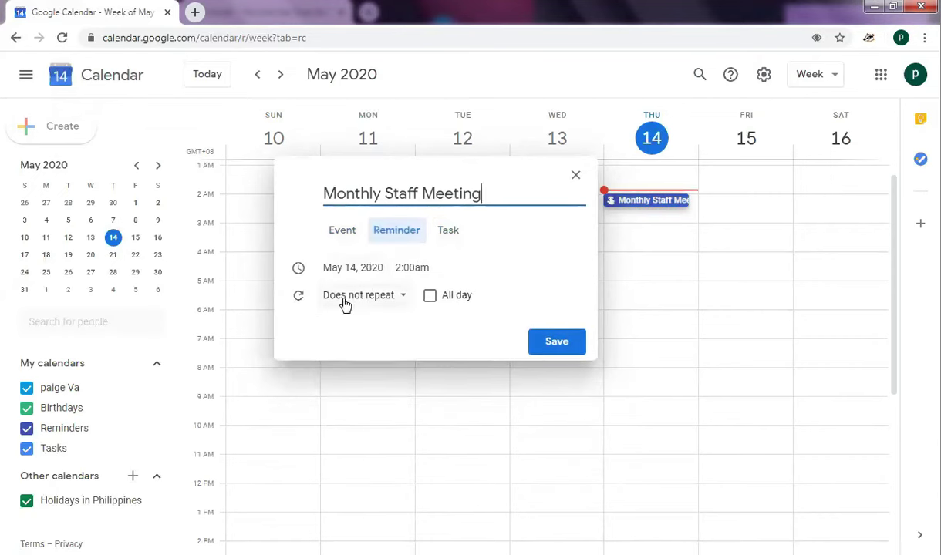
left_click(380, 301)
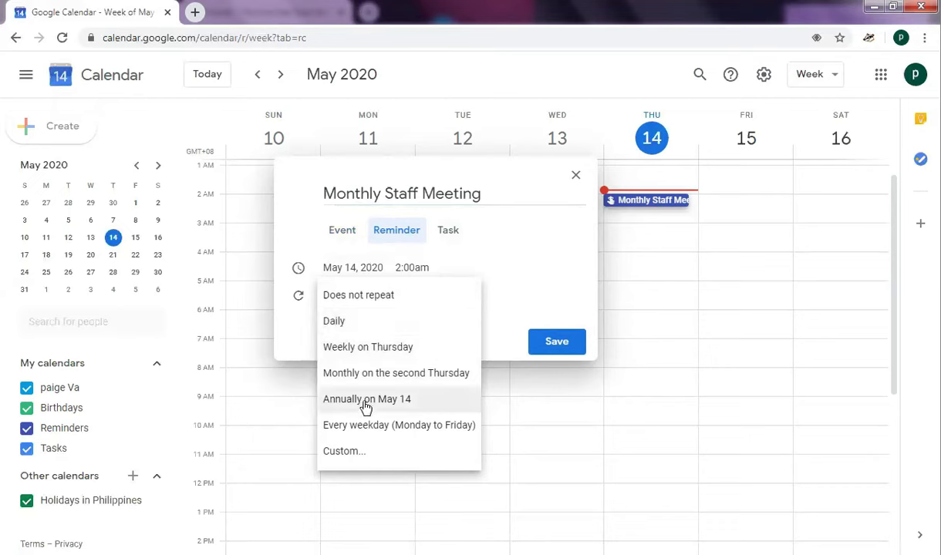
left_click(531, 248)
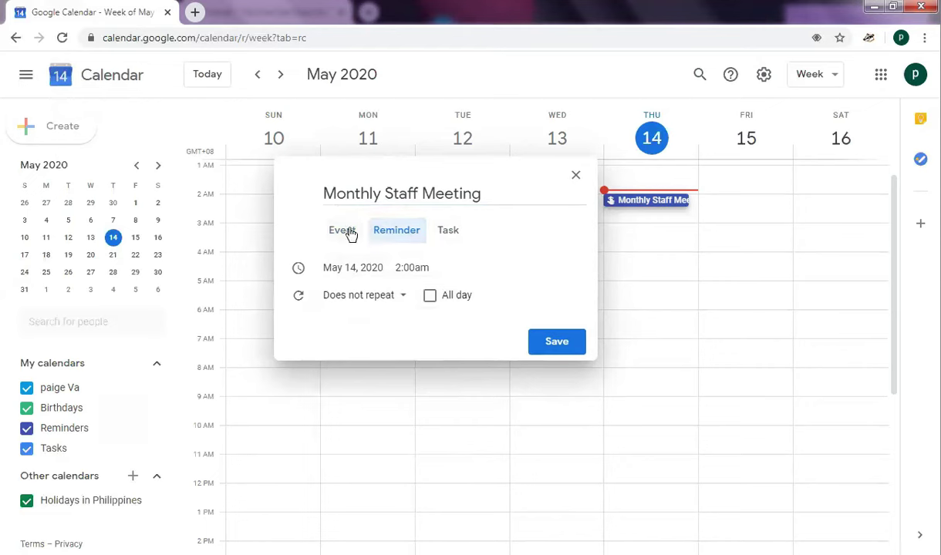
left_click(350, 233)
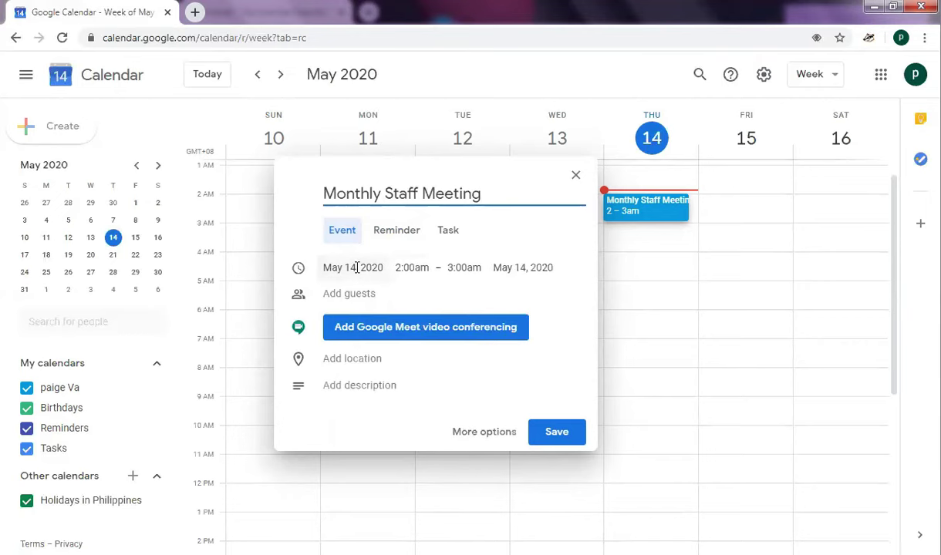
- Set the Monthly Staff Meeting date to May 20, 2020 and its start time to 2:00pm
left_click(357, 267)
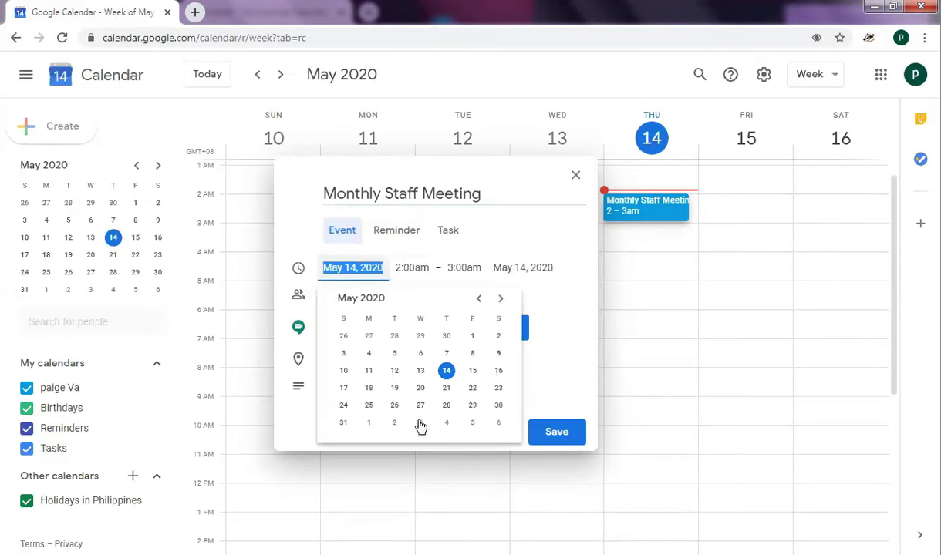
left_click(420, 388)
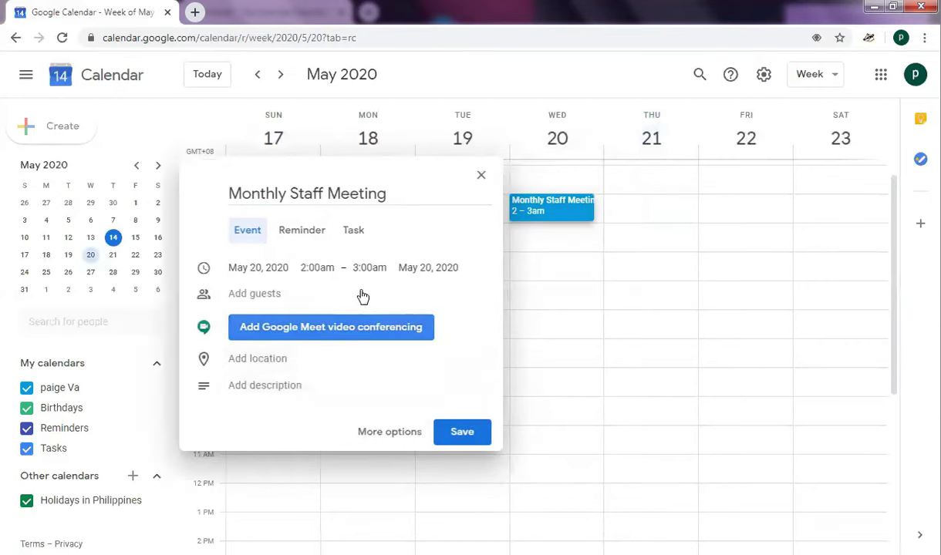
left_click(328, 268)
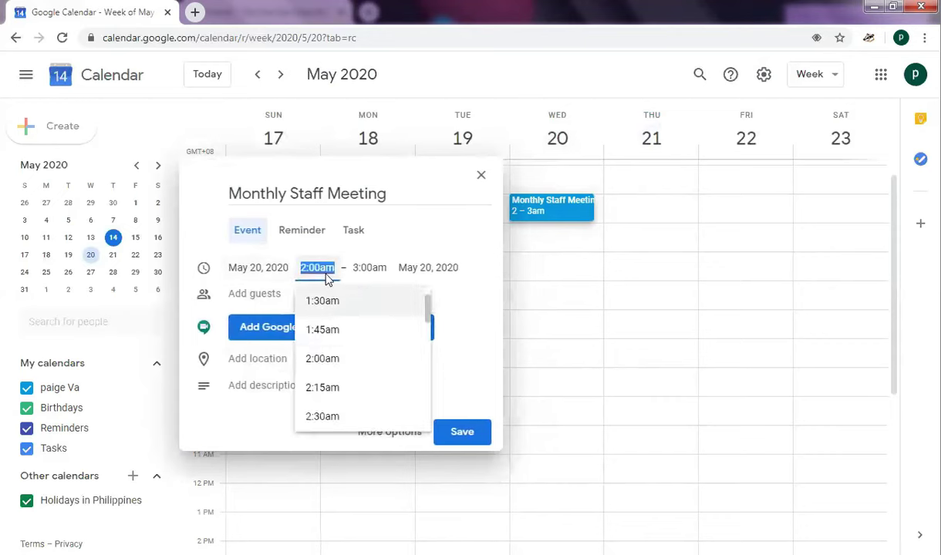
scroll(345, 368, "down", 8)
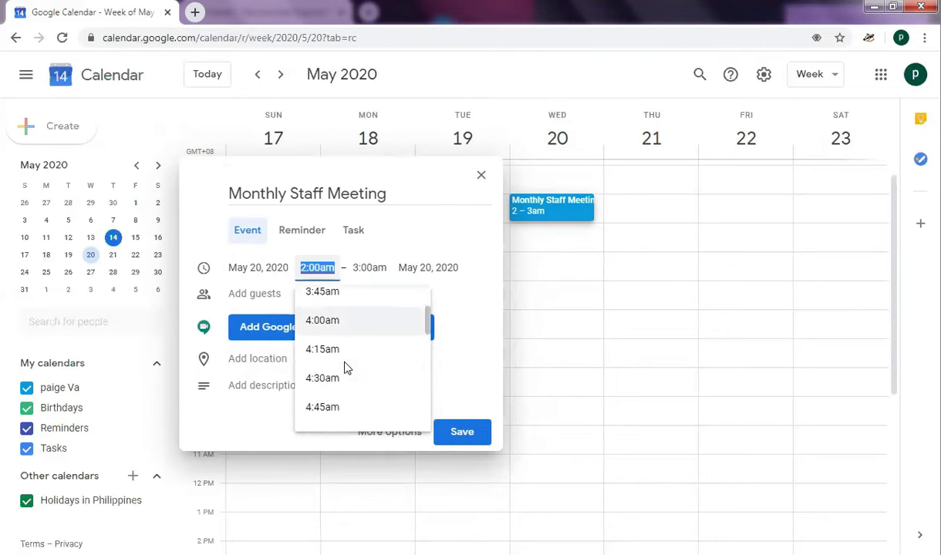
scroll(345, 369, "down", 13)
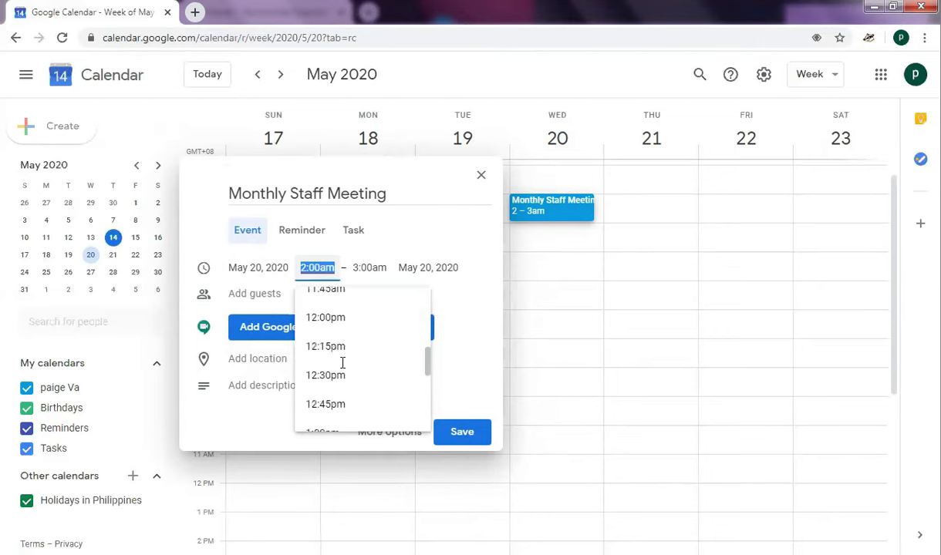
scroll(345, 369, "up", 2)
scroll(363, 328, "up", 1)
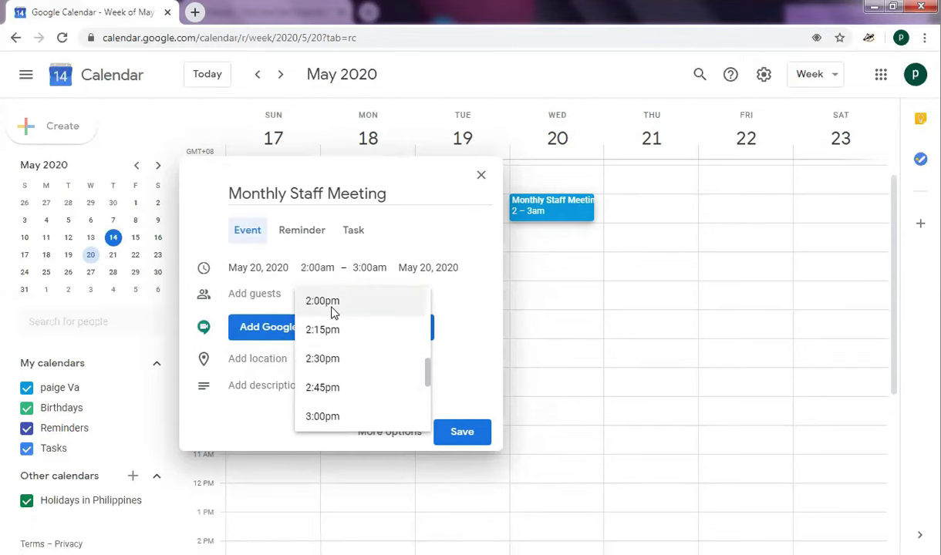
left_click(332, 308)
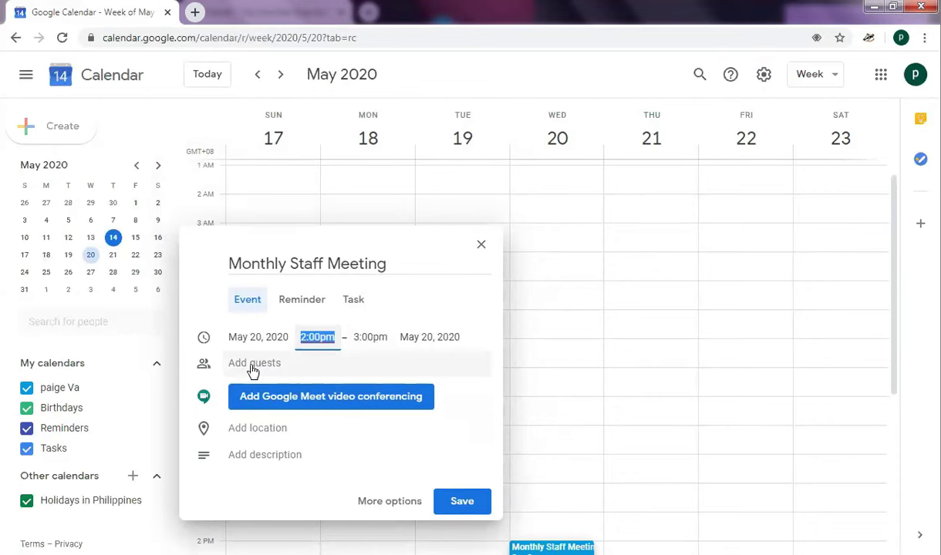
- Enter the guest's e-mail address in the Monthly Staff Meeting event
left_click(290, 365)
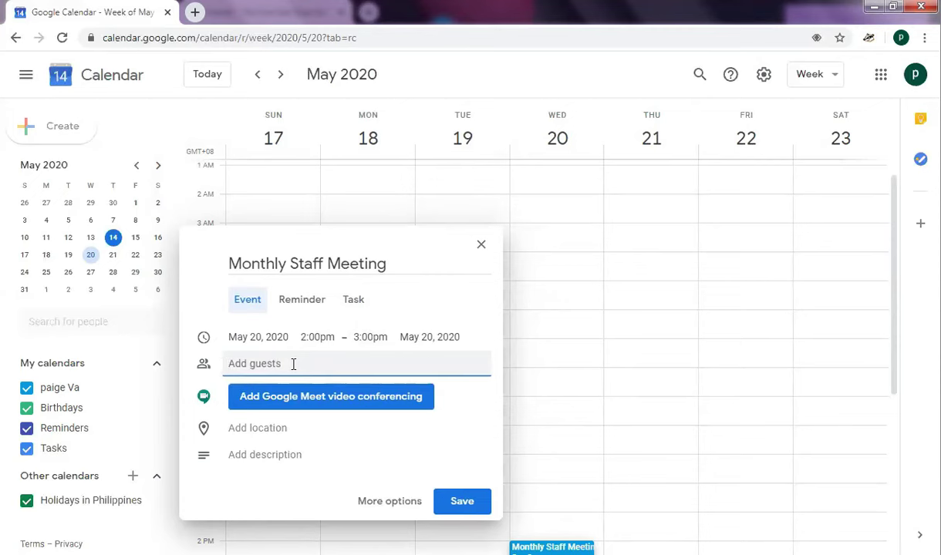
type("seanva@test.com")
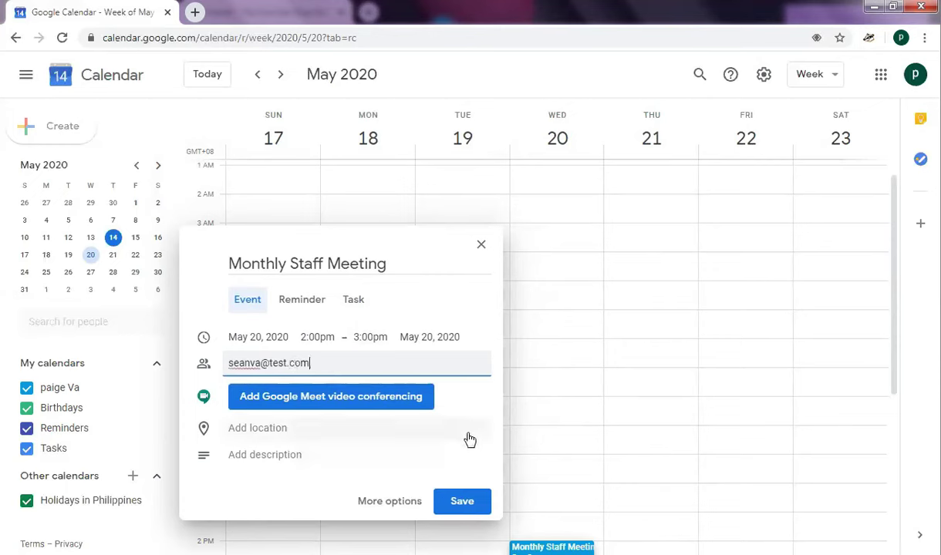
left_click(451, 397)
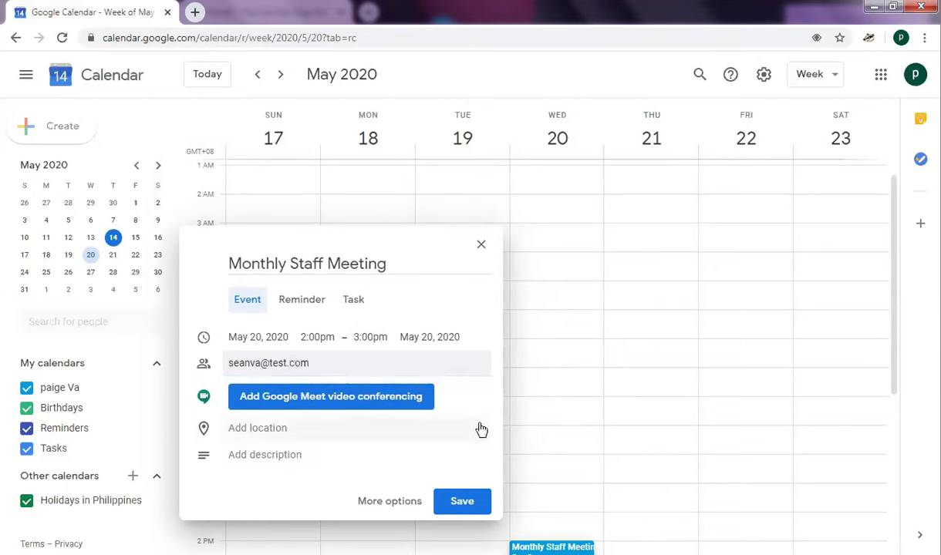
- Add the description "Monthly staff meeting to discuss goals." to the event, leaving the location empty
left_click(257, 433)
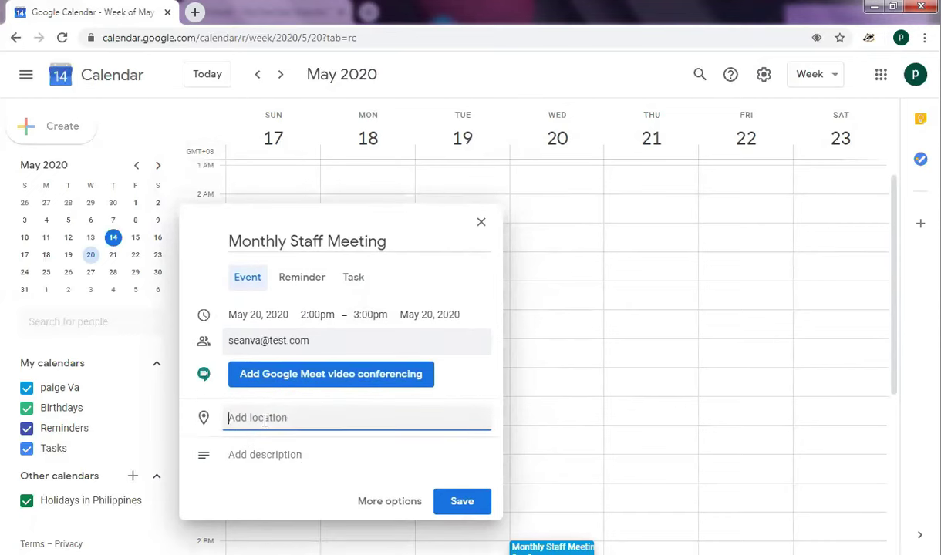
left_click(248, 458)
type("Monthly staff me")
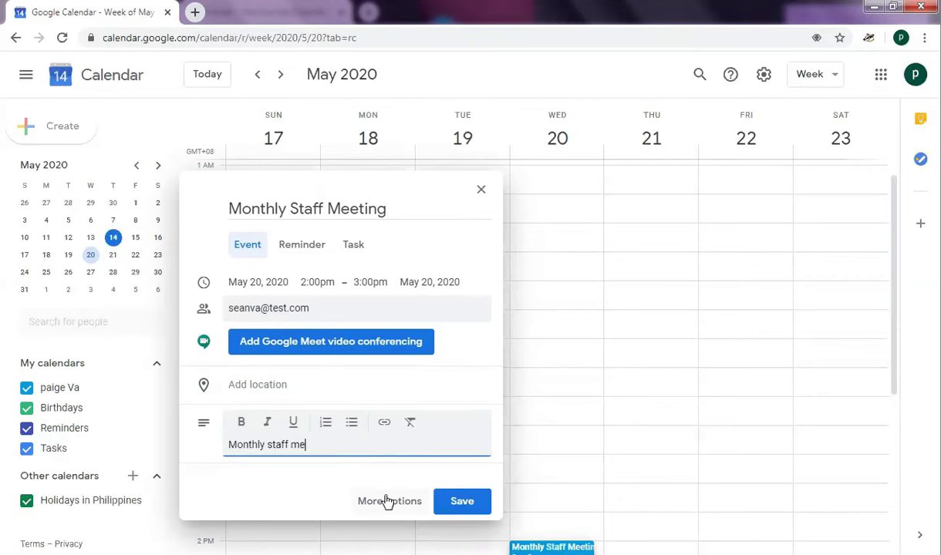
type("eting to discuss goals.")
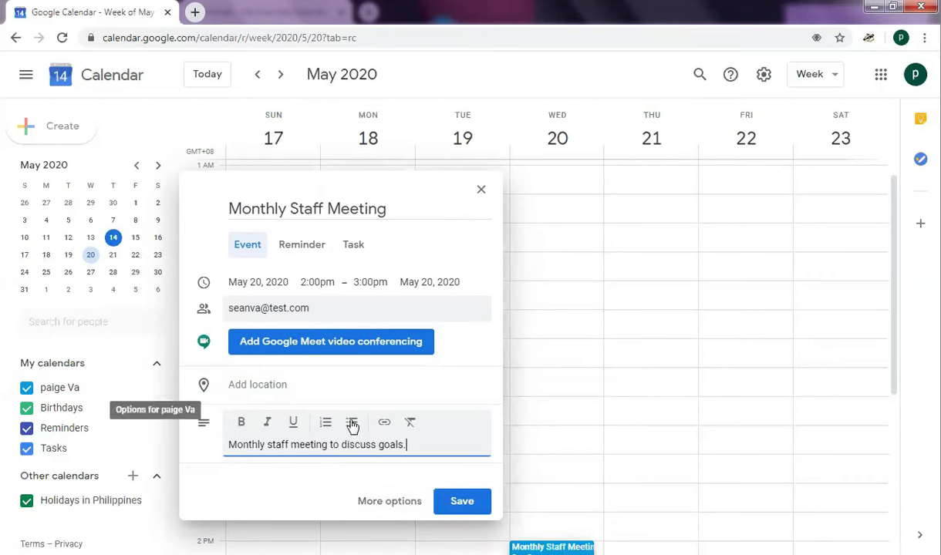
- Open the event's full details and set a custom recurrence of every 1 month on day 20, never ending
left_click(393, 506)
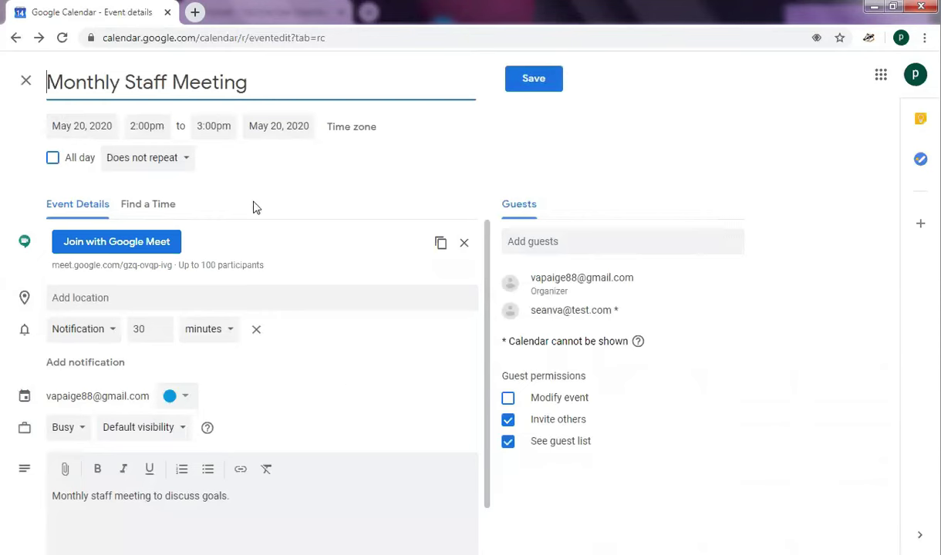
left_click(185, 162)
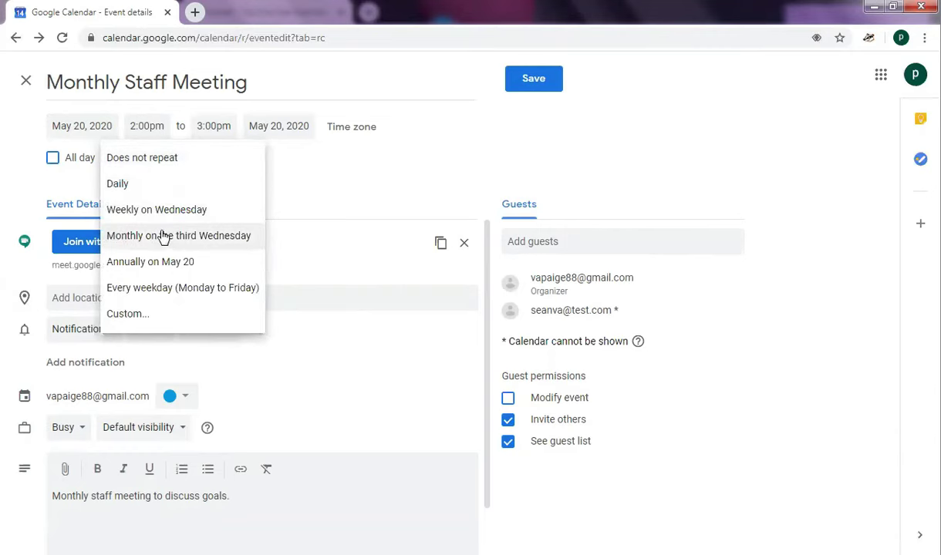
left_click(134, 318)
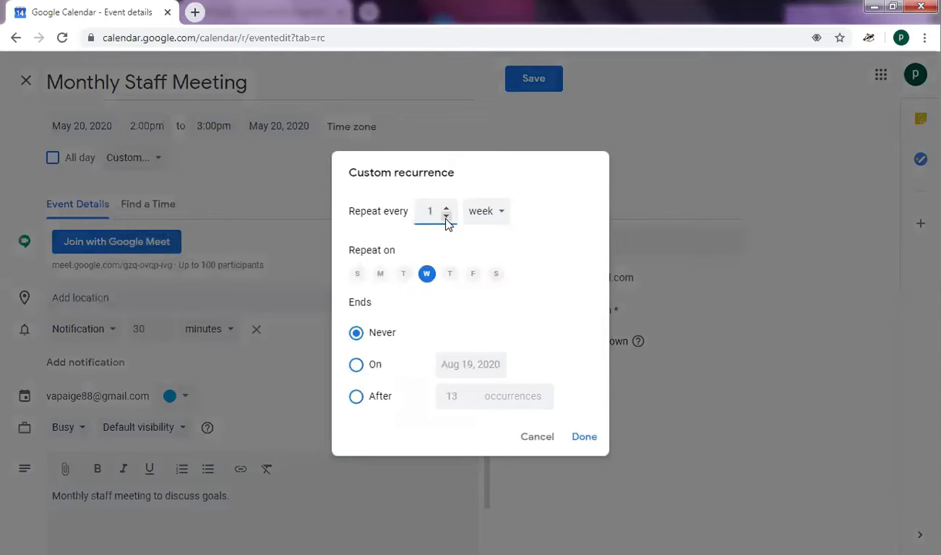
left_click(502, 218)
left_click(489, 242)
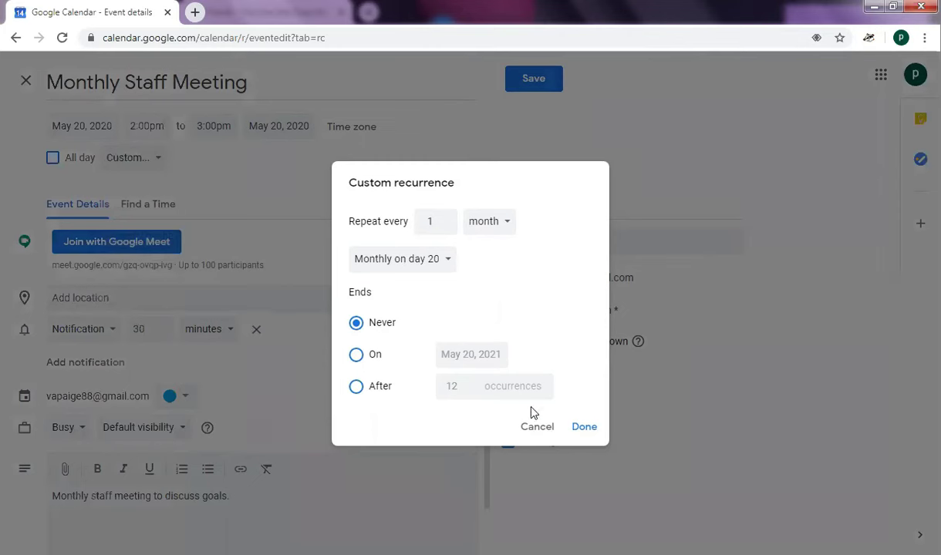
left_click(583, 430)
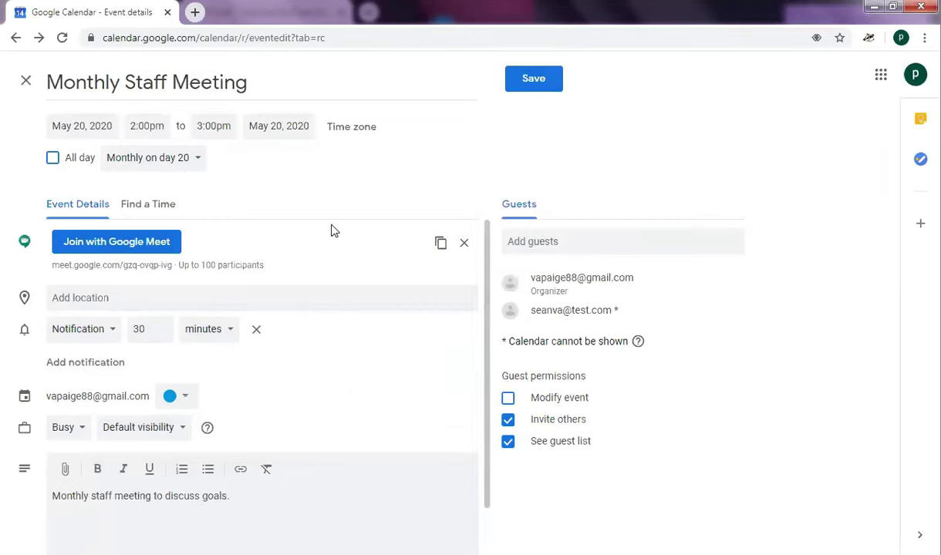
- Set the event's notification to 15 minutes before the meeting
scroll(280, 313, "down", 1)
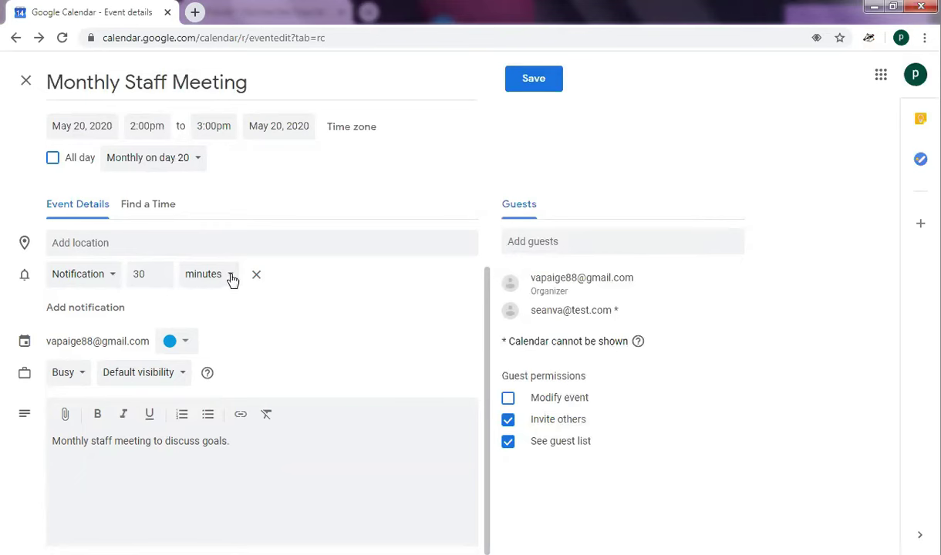
left_click(162, 281)
left_click(162, 281)
left_click(162, 281)
left_click(162, 281)
left_click(161, 282)
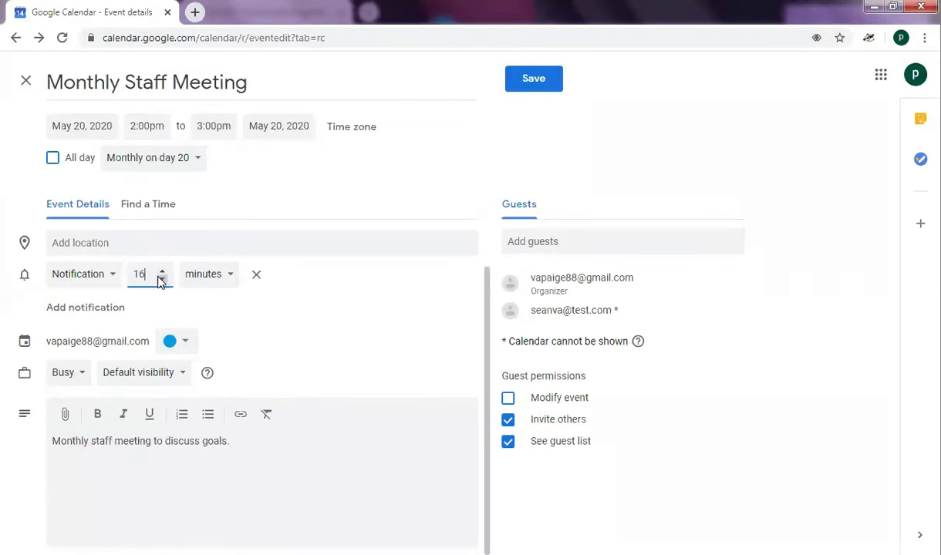
- Try hours and days as the notification's time unit and return it to minutes
left_click(225, 275)
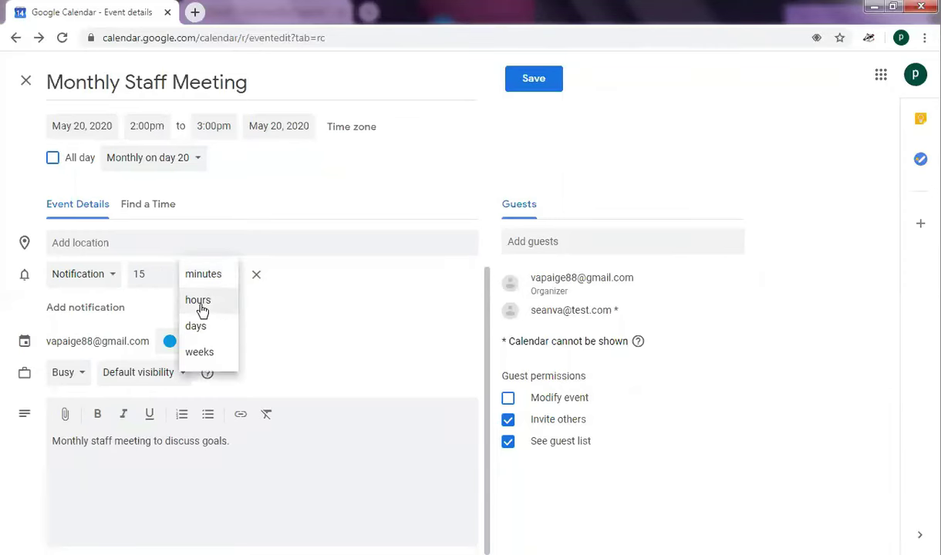
left_click(202, 307)
left_click(220, 273)
left_click(209, 303)
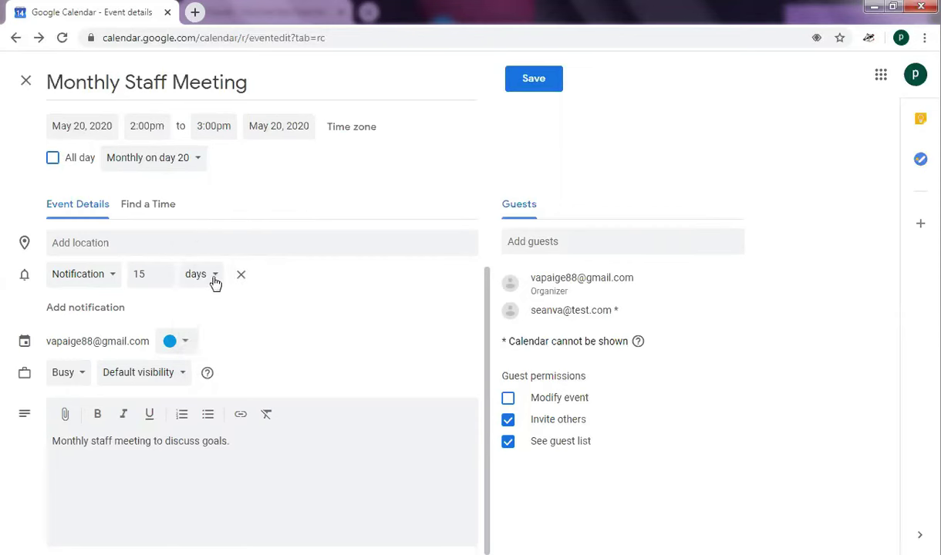
left_click(215, 282)
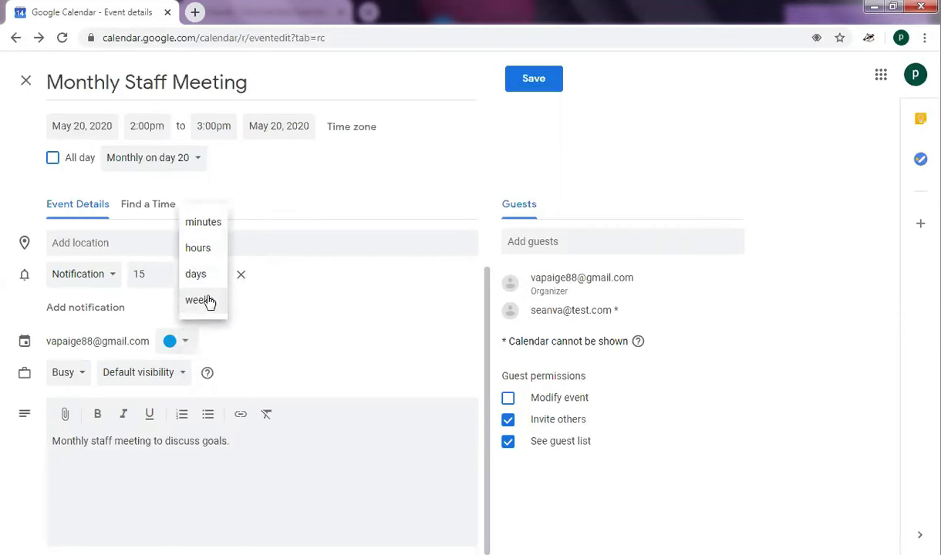
left_click(199, 226)
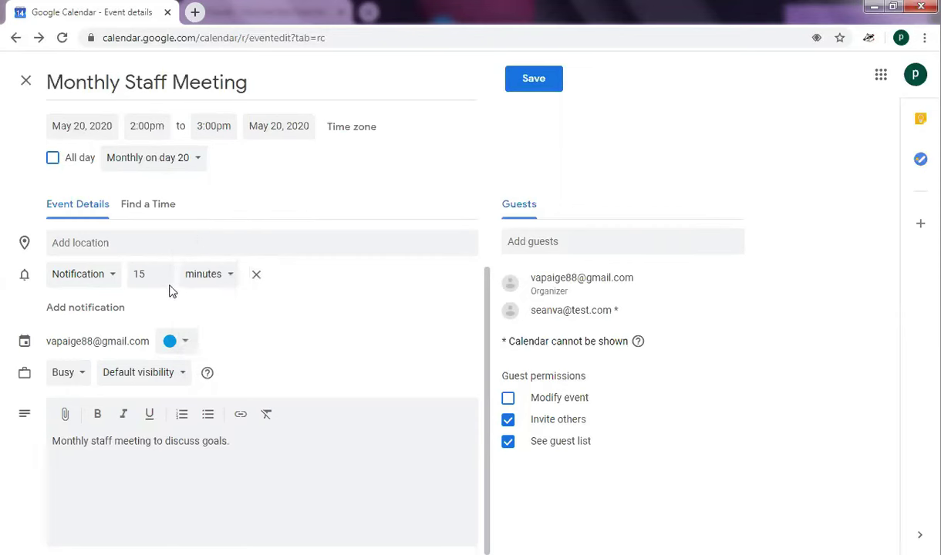
- Change the 15-minute notification to an email reminder and add a second notification 10 minutes before the meeting
left_click(112, 281)
left_click(77, 259)
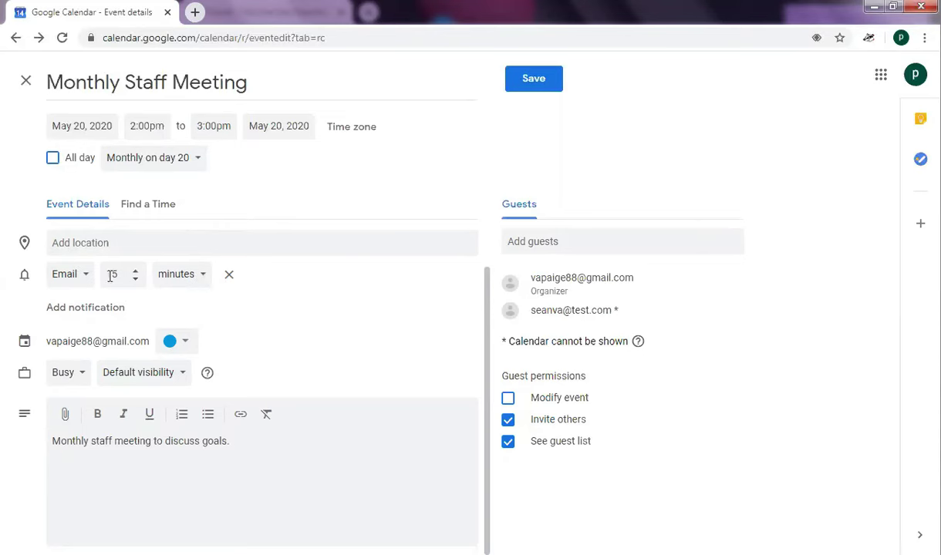
left_click(88, 277)
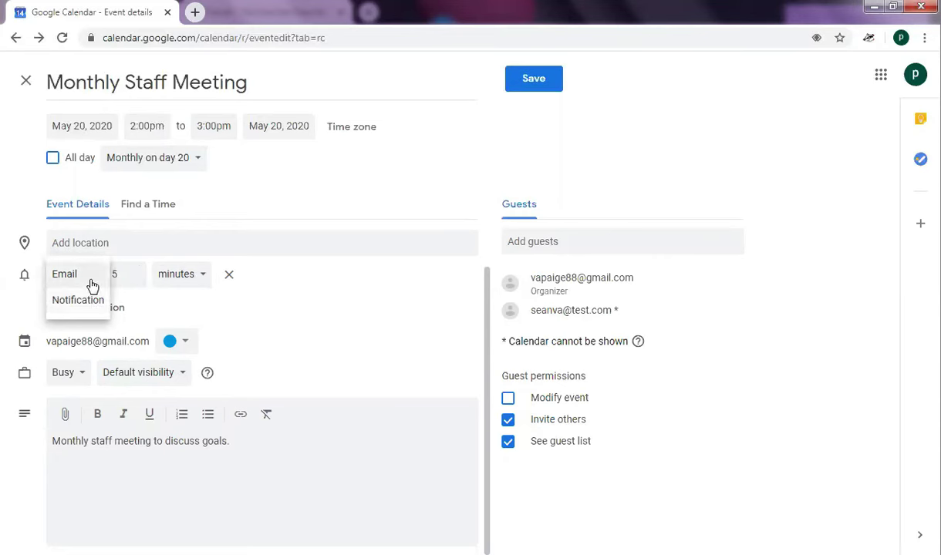
left_click(325, 324)
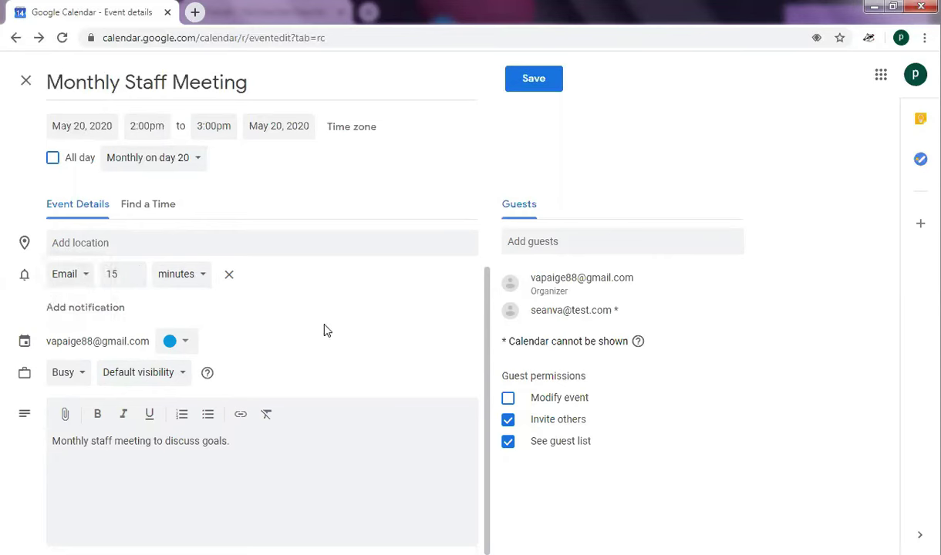
left_click(104, 310)
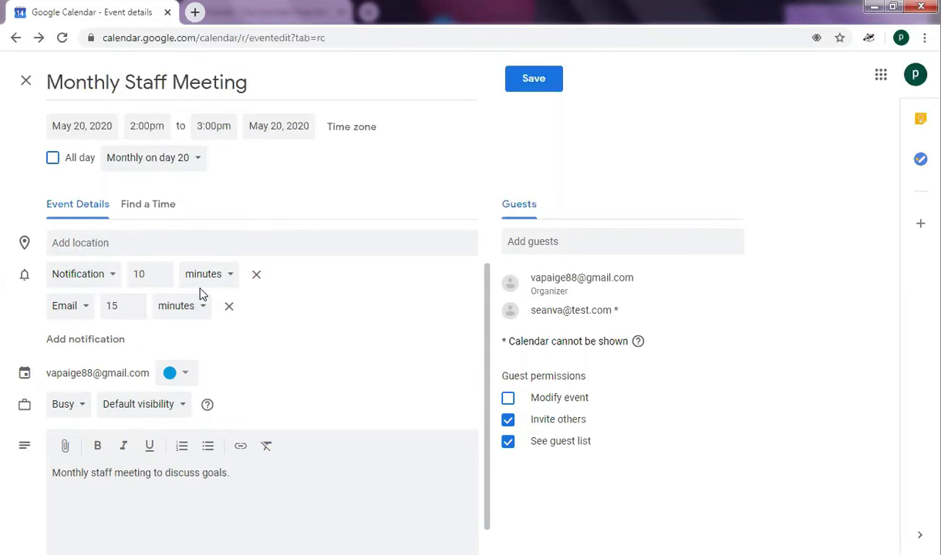
scroll(292, 344, "down", 1)
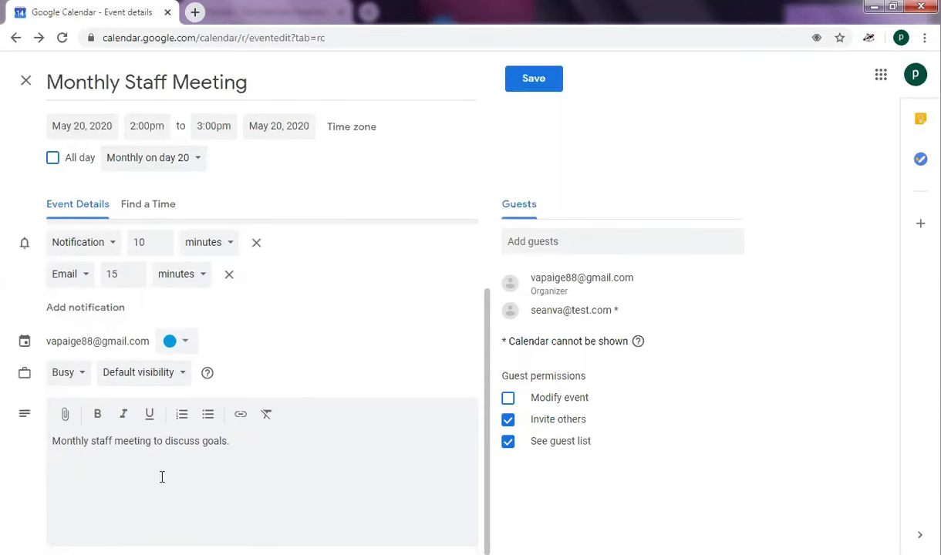
- Save the event without sending invitation emails to guests and postpone the browser notification permission request
left_click(540, 82)
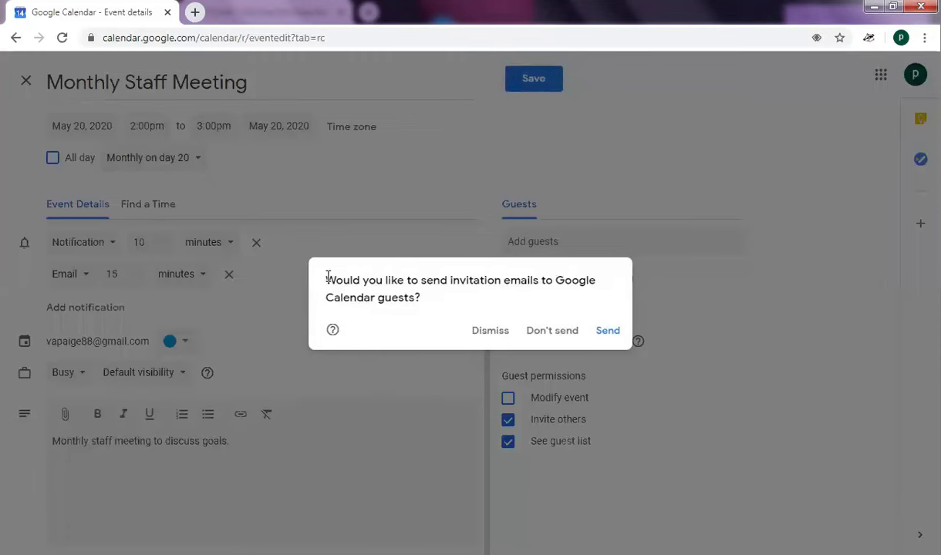
left_click_drag(327, 276, 542, 303)
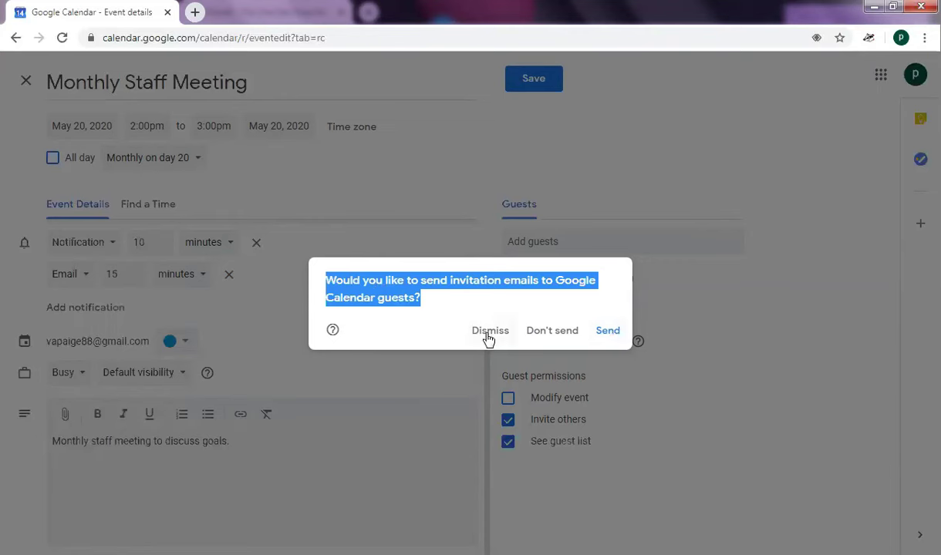
left_click(543, 331)
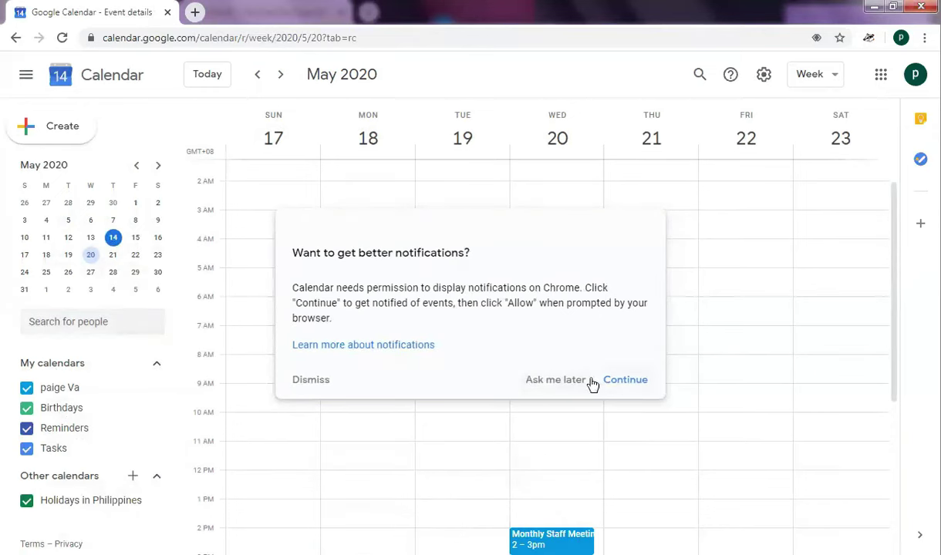
left_click(556, 381)
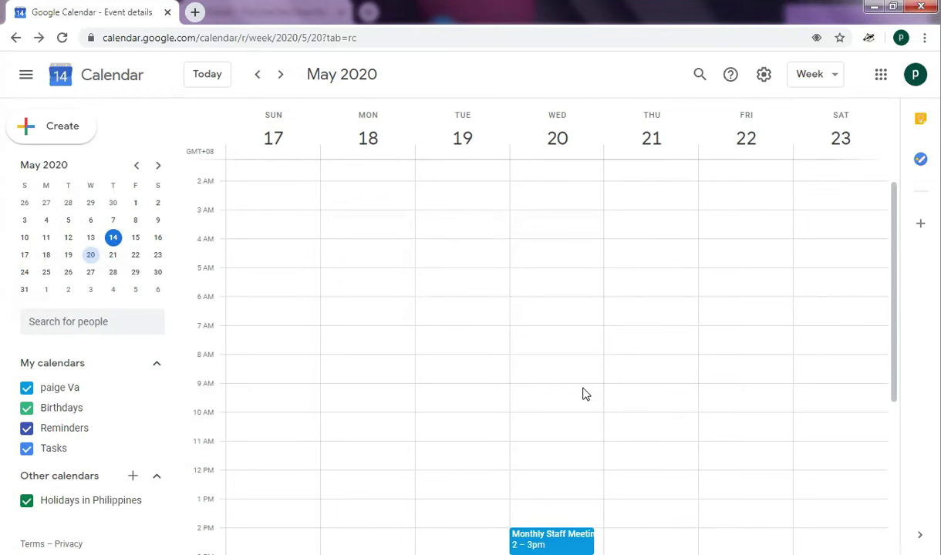
- Review the saved Monthly Staff Meeting against the previous week, and hide and reshow the personal calendar
scroll(583, 369, "down", 4)
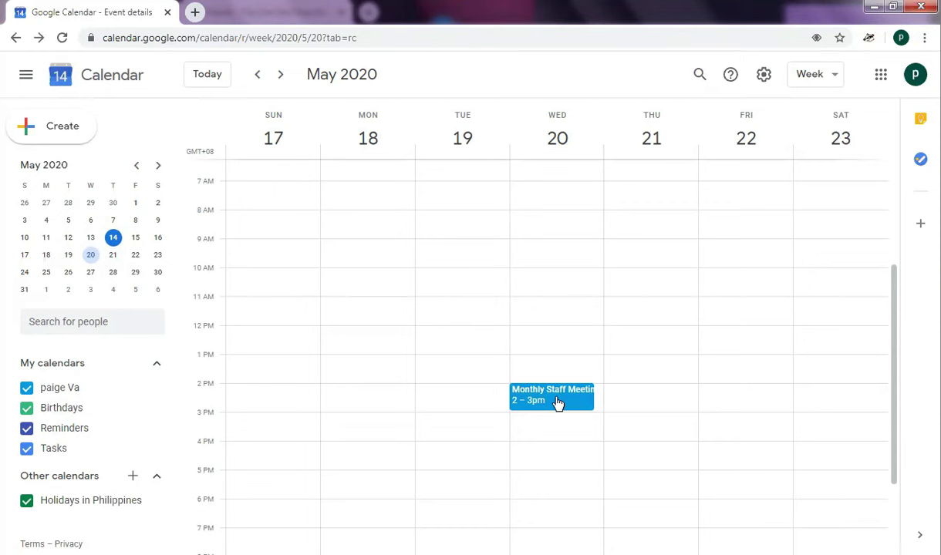
left_click(259, 77)
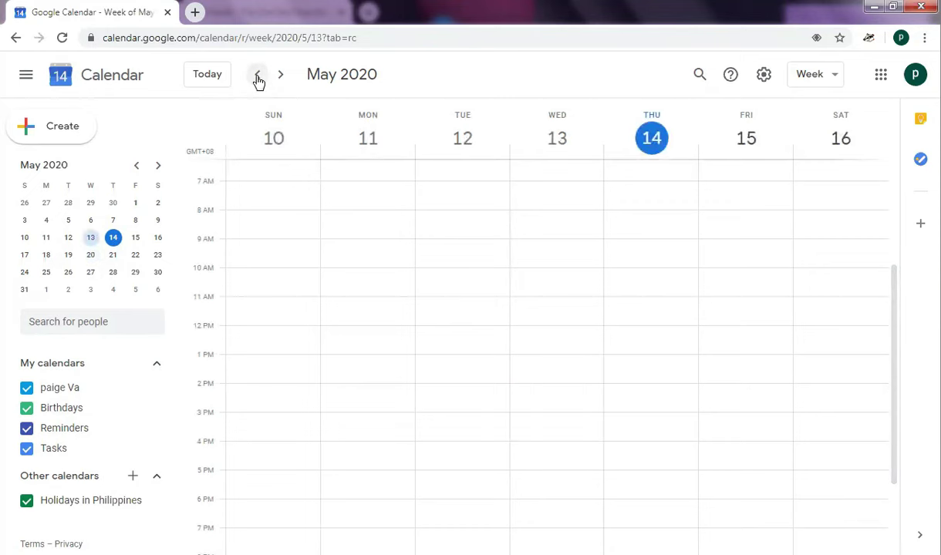
left_click(282, 76)
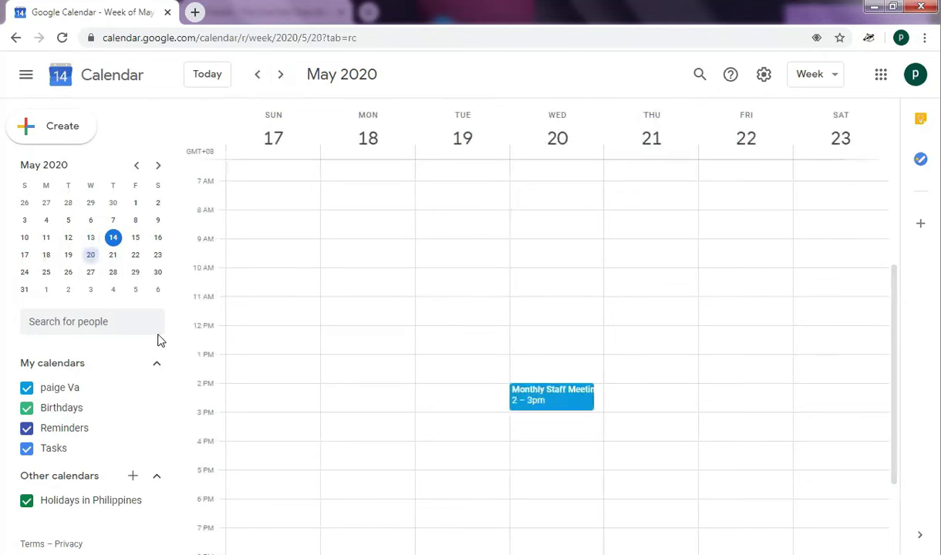
left_click(27, 392)
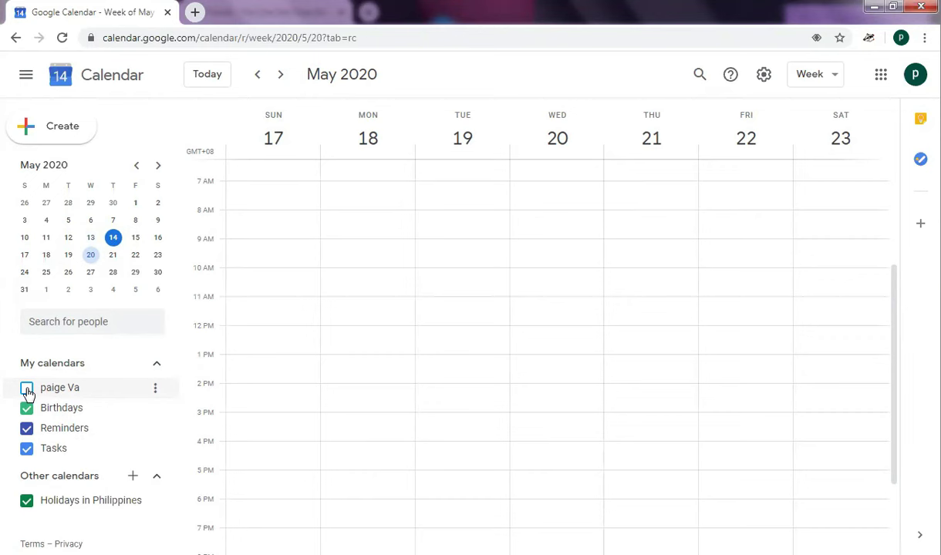
left_click(27, 388)
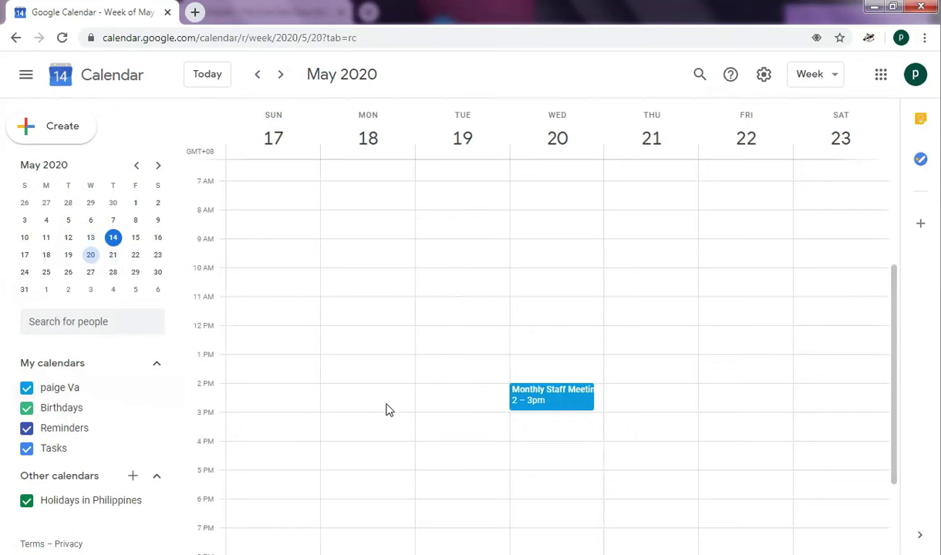